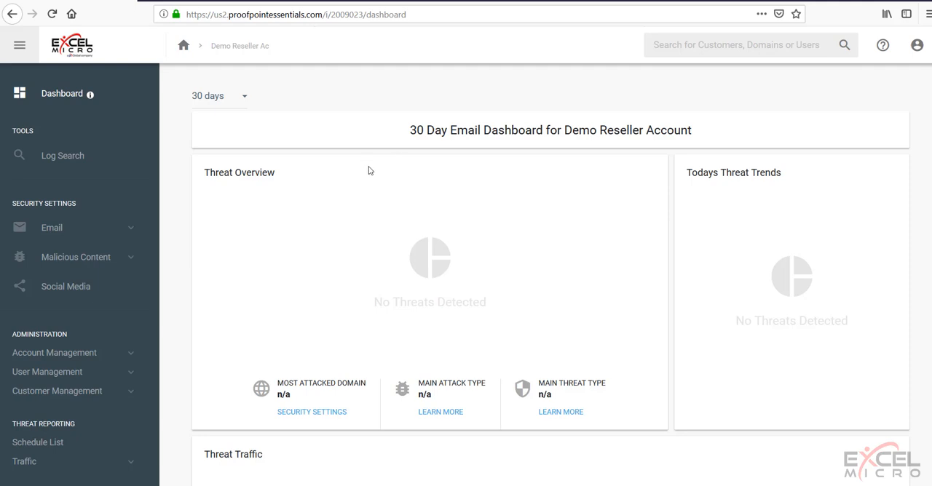
# Step: Look through the threat, traffic and outbound protection panels of the Demo Reseller Account's 30-day email dashboard
pyautogui.scroll(-5, 389, 168)
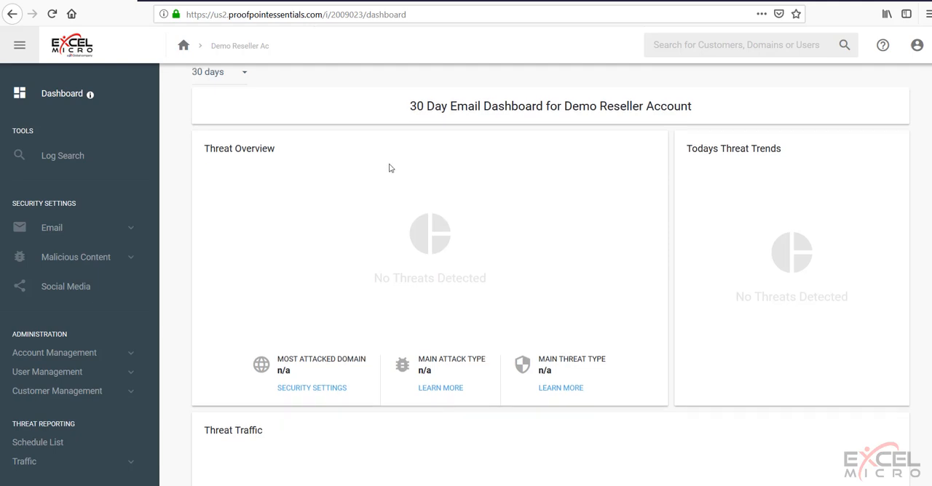
pyautogui.scroll(-2, 389, 168)
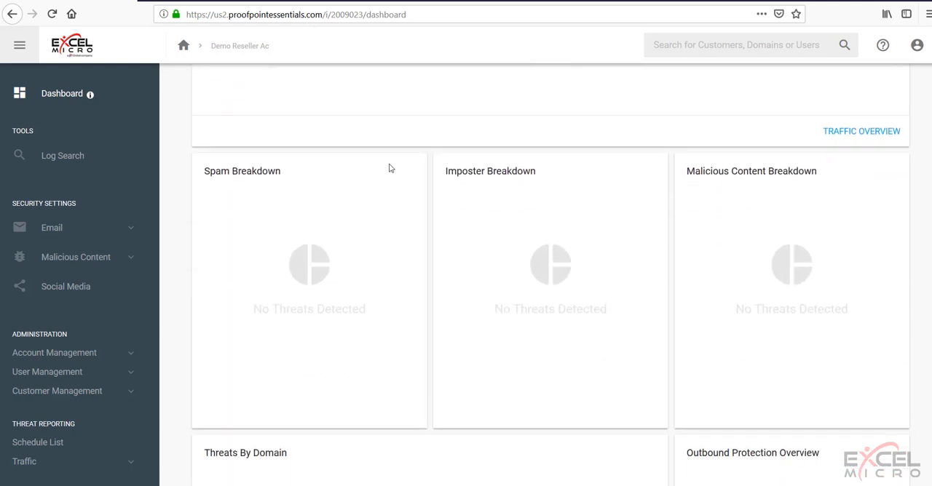
pyautogui.scroll(-4, 388, 168)
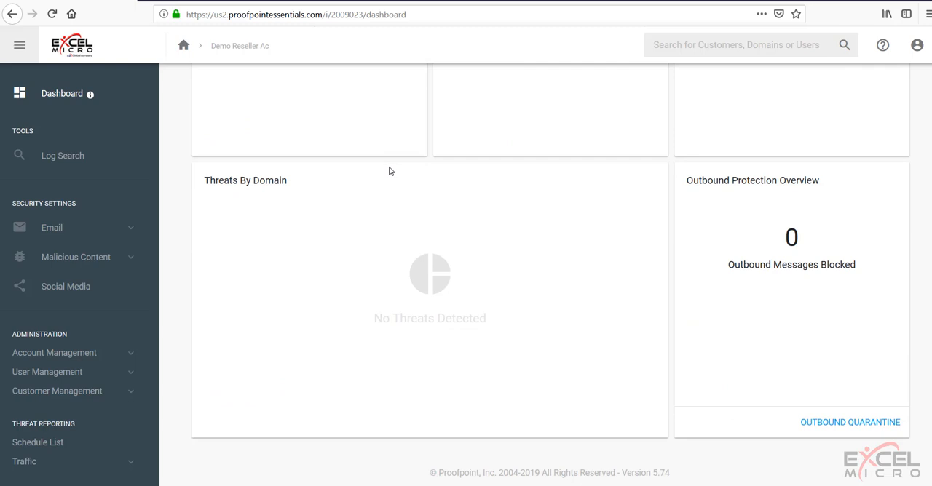
pyautogui.scroll(8, 390, 170)
pyautogui.scroll(2, 390, 172)
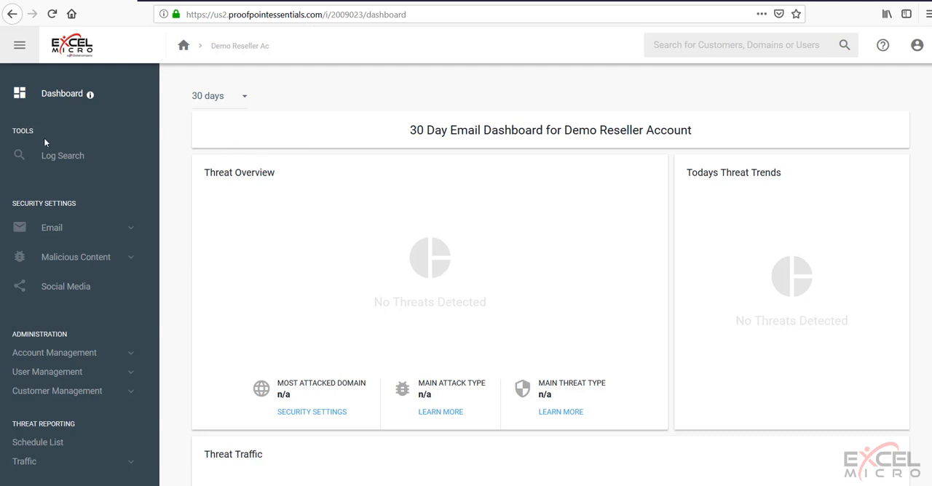
# Step: Open the log search for all users and inspect the mail type and status filter choices
pyautogui.click(61, 165)
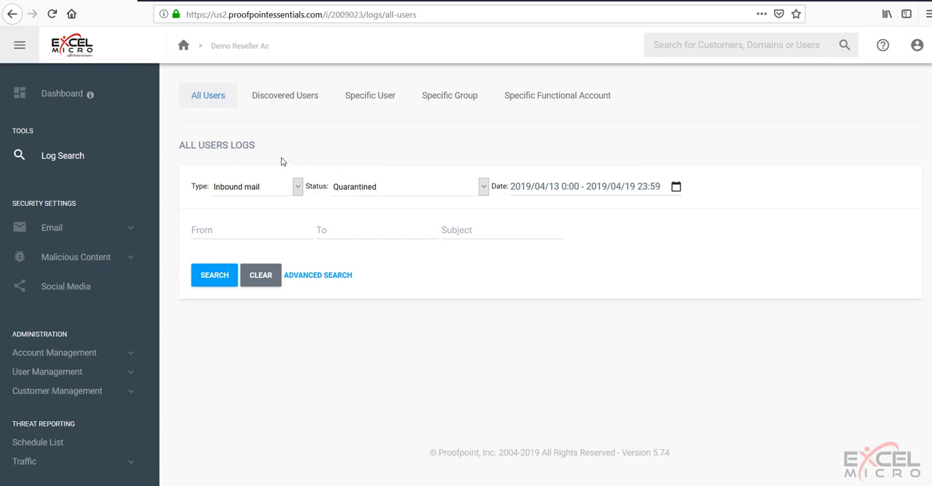
pyautogui.click(295, 192)
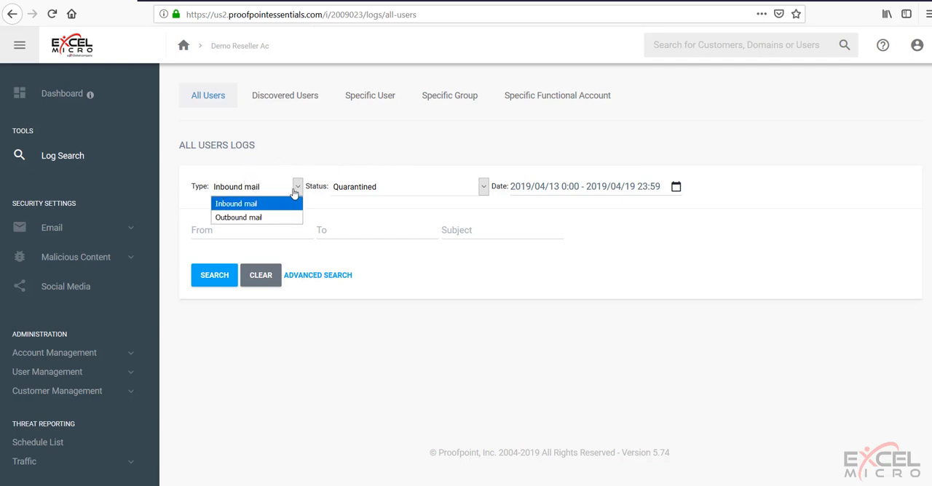
pyautogui.click(295, 192)
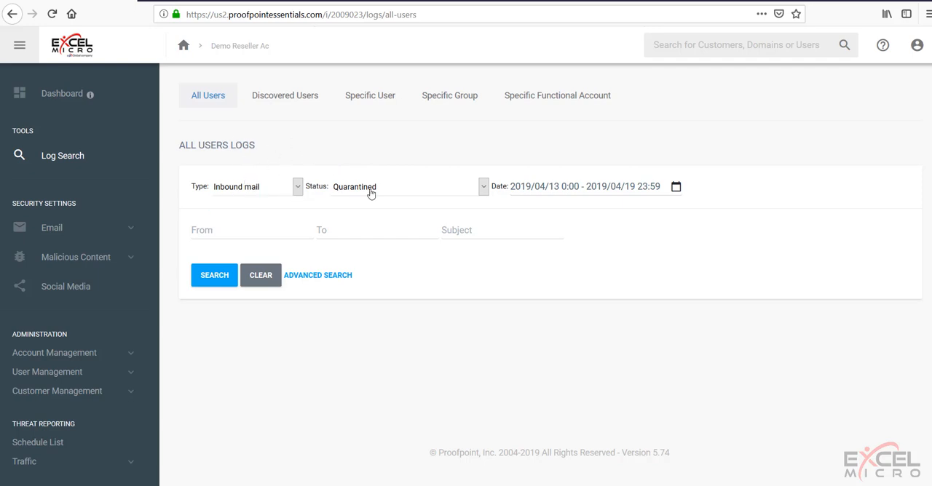
pyautogui.click(394, 193)
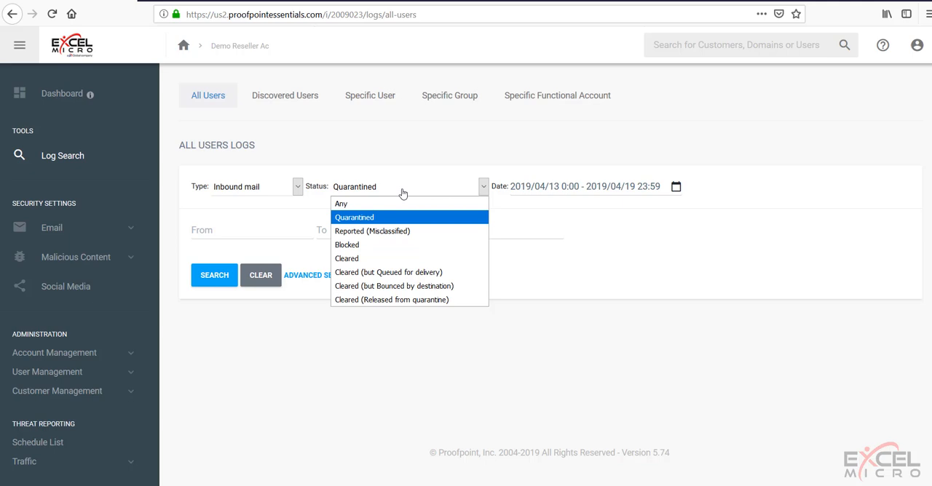
pyautogui.click(402, 192)
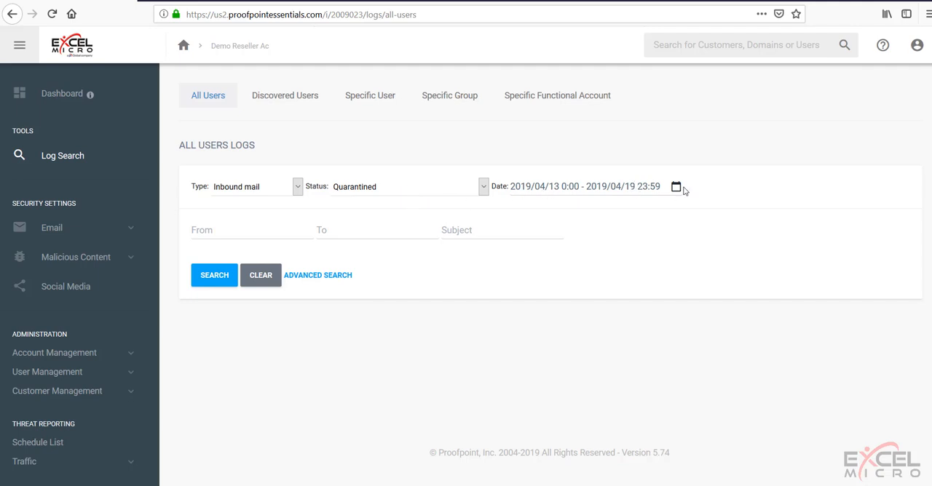
# Step: Inspect the log search's date range choices, then its advanced search options and sort order
pyautogui.click(661, 186)
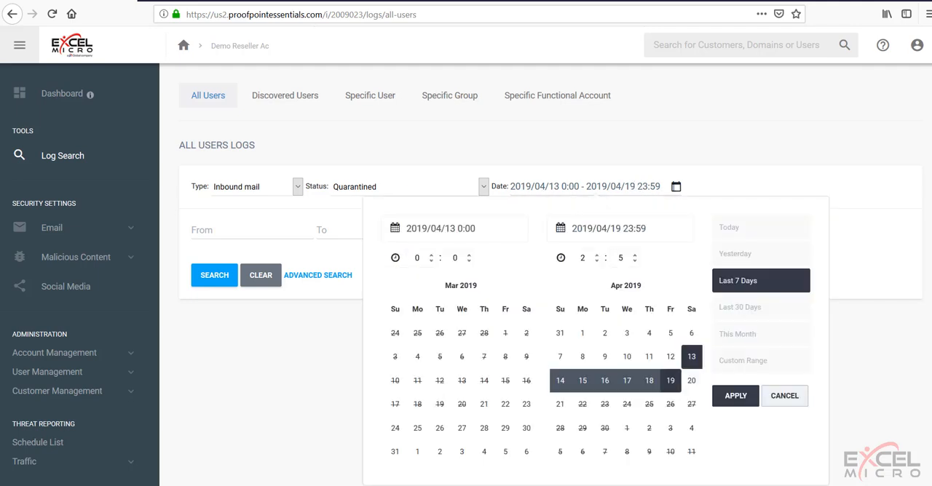
pyautogui.click(714, 187)
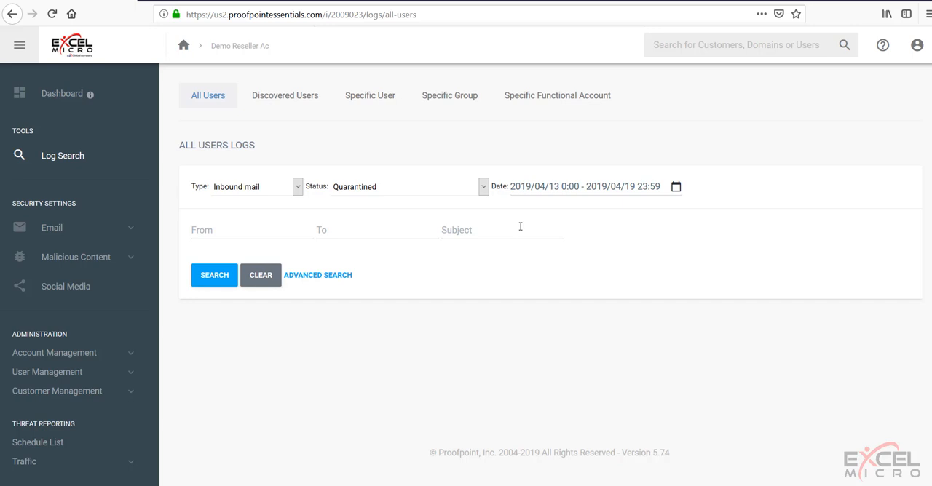
pyautogui.click(335, 277)
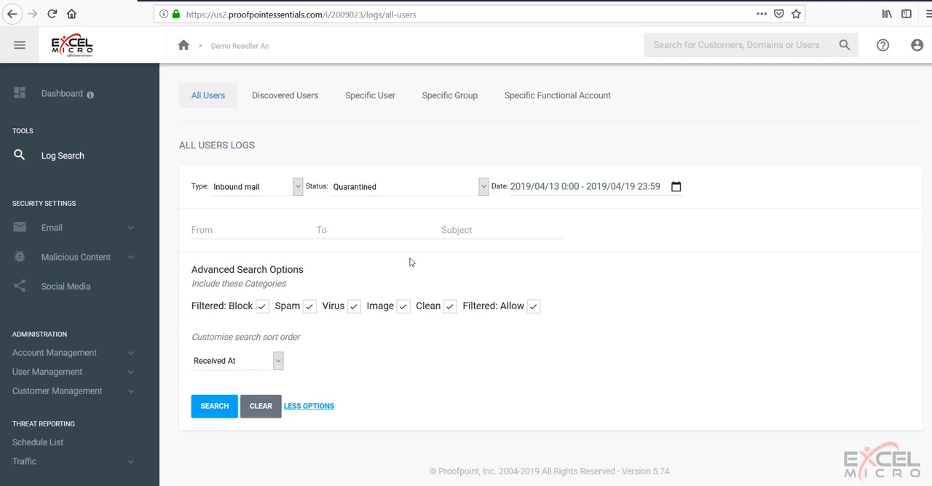
pyautogui.click(277, 362)
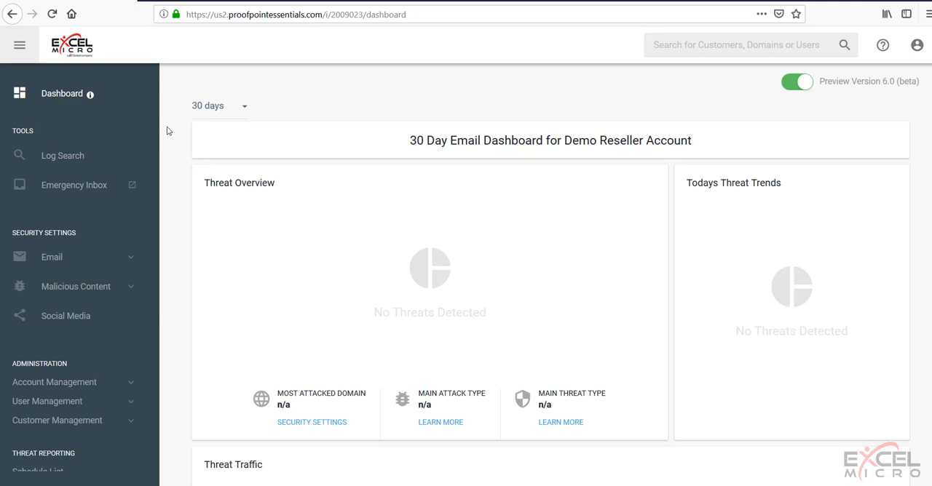
# Step: Open the list of users belonging to the Demo Reseller Account
pyautogui.scroll(-2, 127, 344)
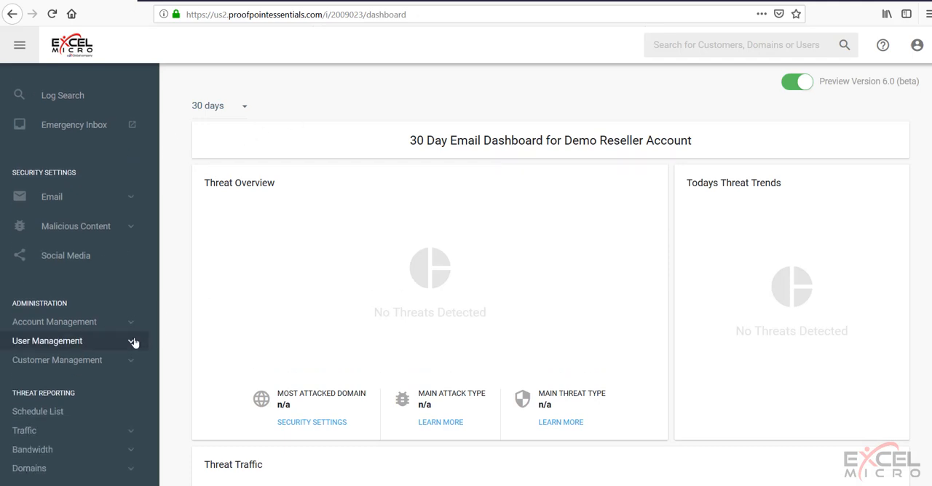
pyautogui.click(65, 336)
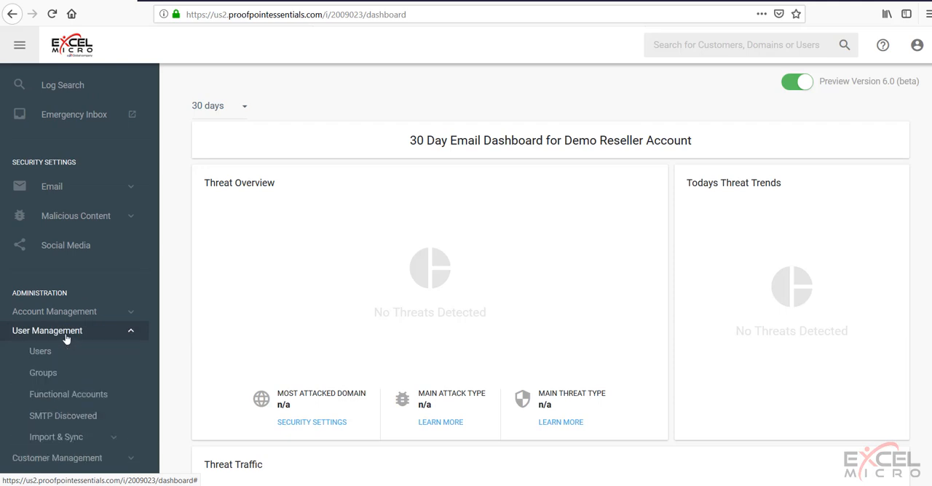
pyautogui.click(50, 354)
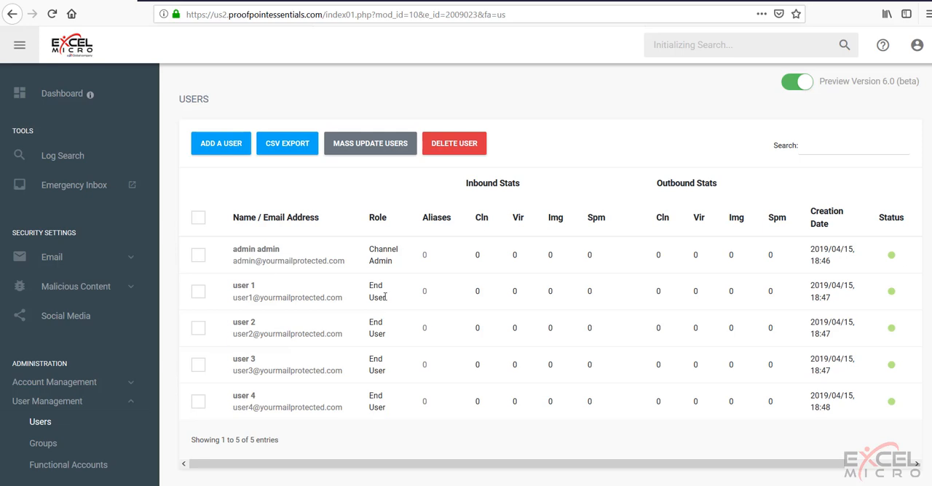
# Step: Open a blank form for adding a user and examine its fields and available roles
pyautogui.click(226, 145)
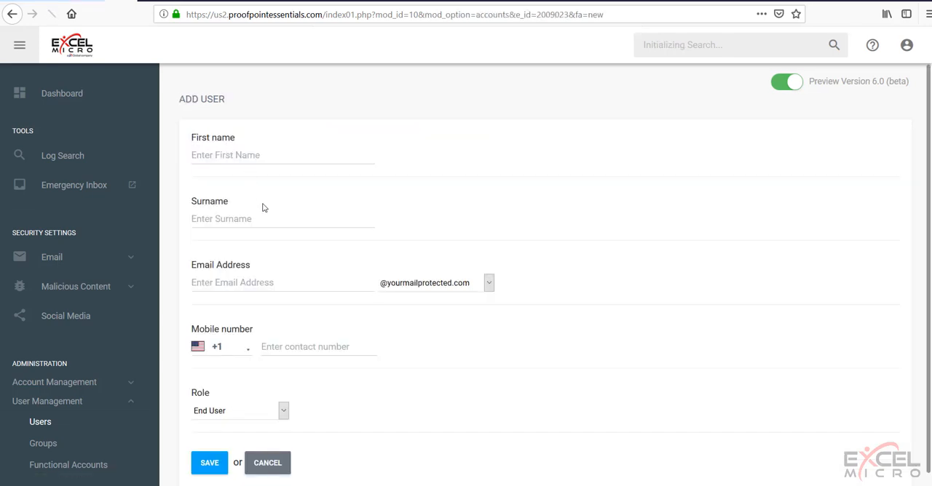
pyautogui.scroll(-1, 408, 262)
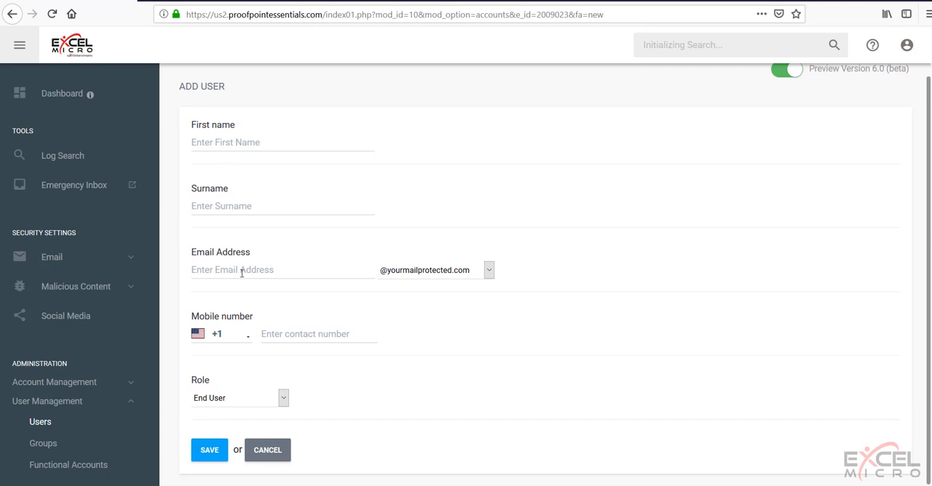
pyautogui.click(283, 397)
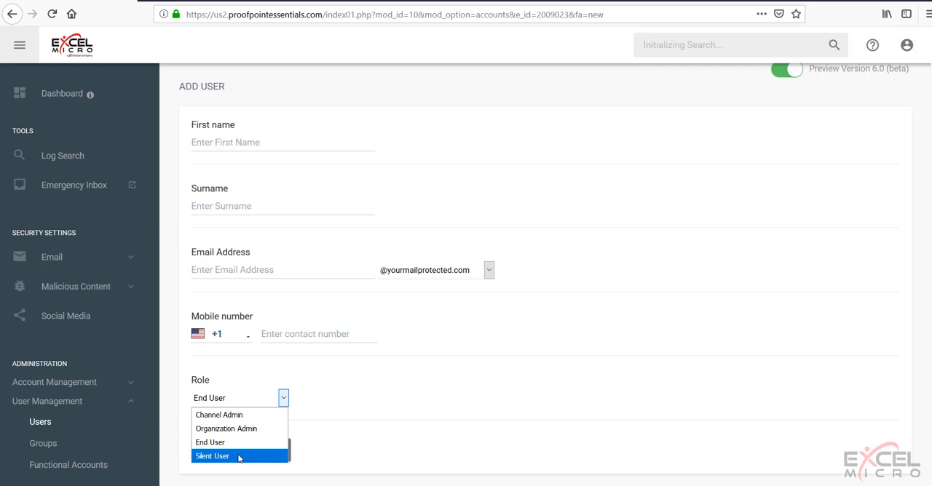
pyautogui.click(412, 377)
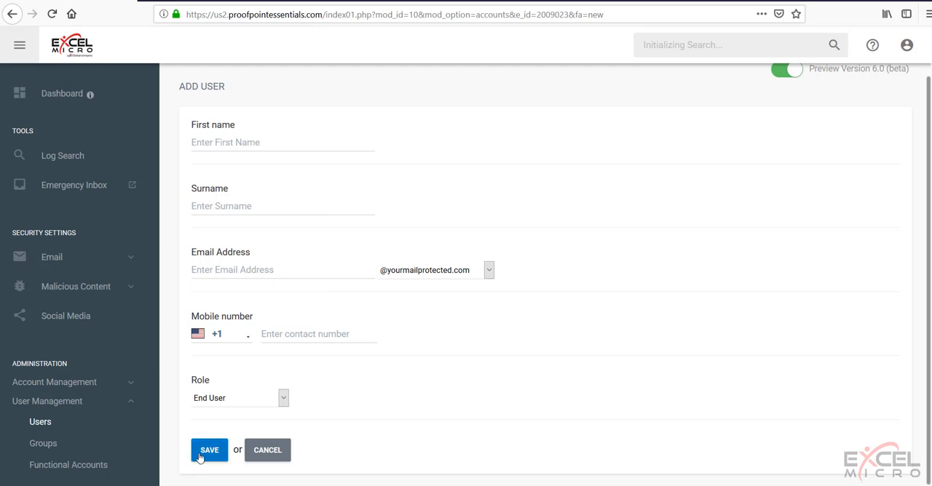
# Step: Open the Demo Customer Account from the reseller's customer list and look over its dashboard and available sections
pyautogui.click(87, 404)
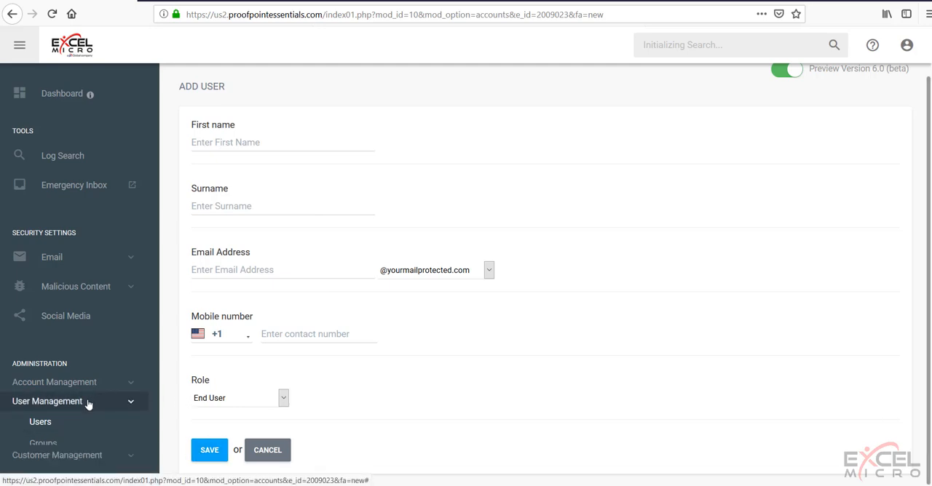
pyautogui.click(82, 422)
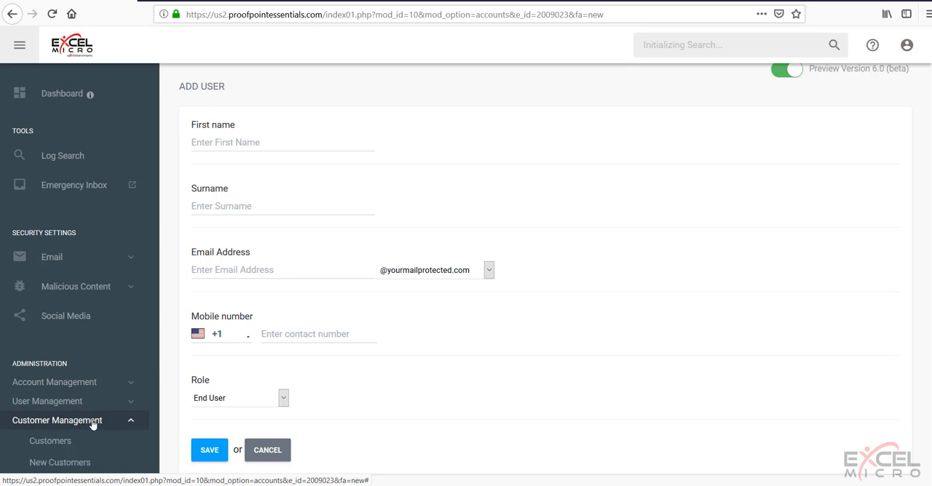
pyautogui.scroll(-2, 82, 426)
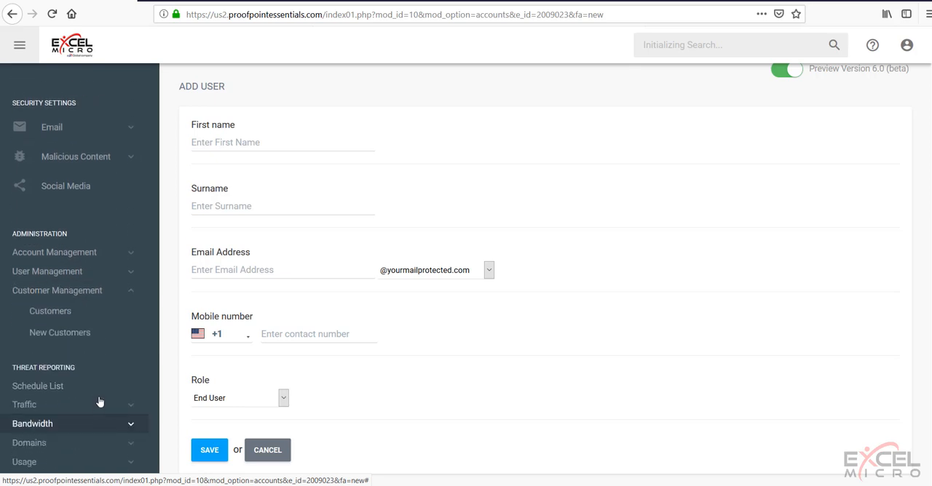
pyautogui.click(51, 315)
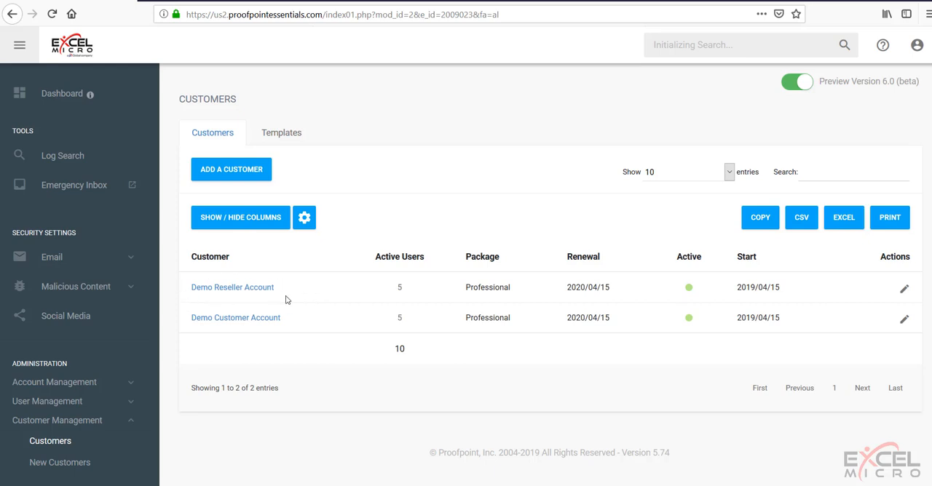
pyautogui.click(234, 318)
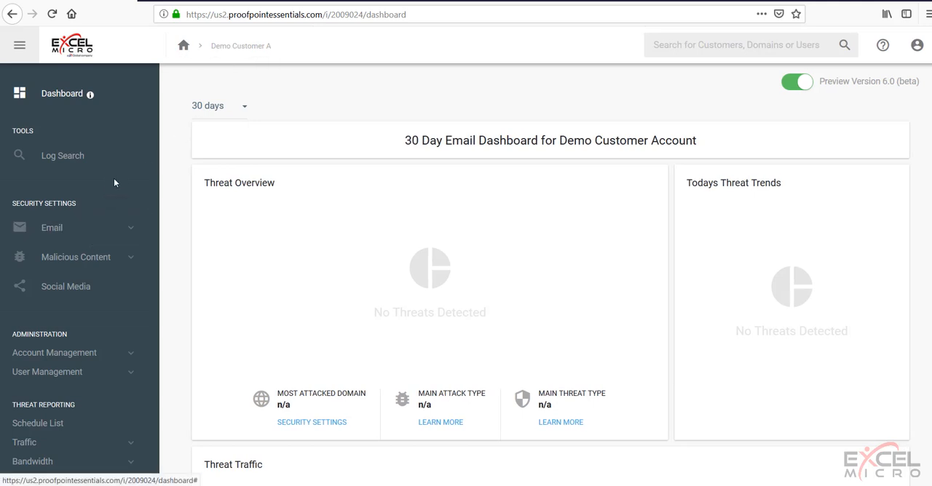
pyautogui.scroll(-1, 115, 182)
pyautogui.scroll(-1, 115, 183)
pyautogui.scroll(2, 119, 184)
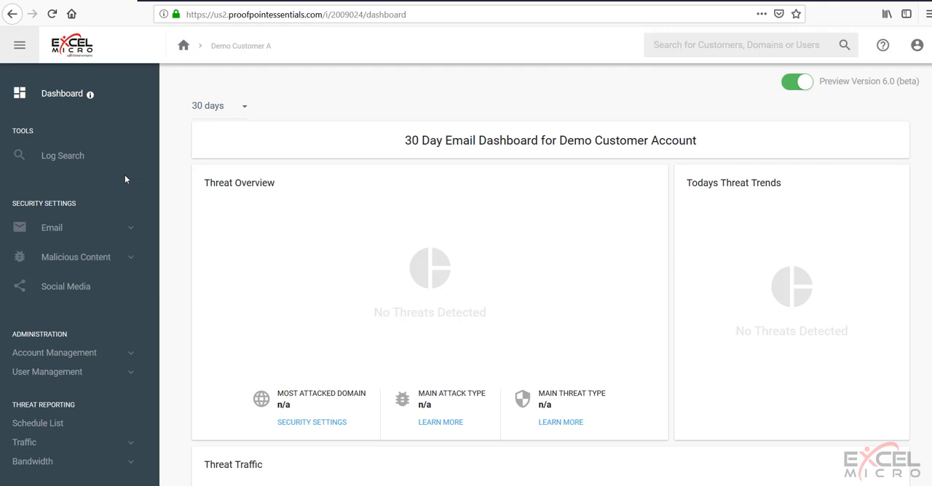
# Step: Return to the Demo Reseller Account and start adding a customer from its new customers list
pyautogui.click(183, 48)
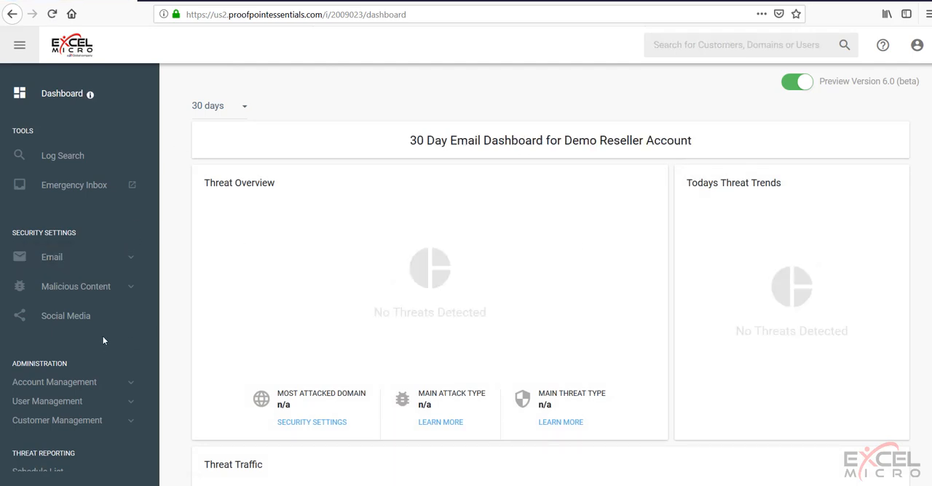
pyautogui.scroll(-2, 101, 335)
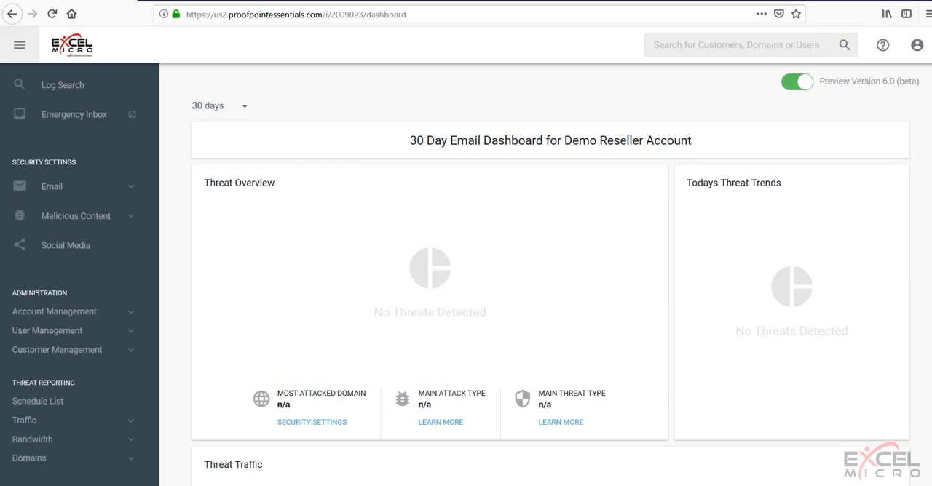
pyautogui.click(55, 358)
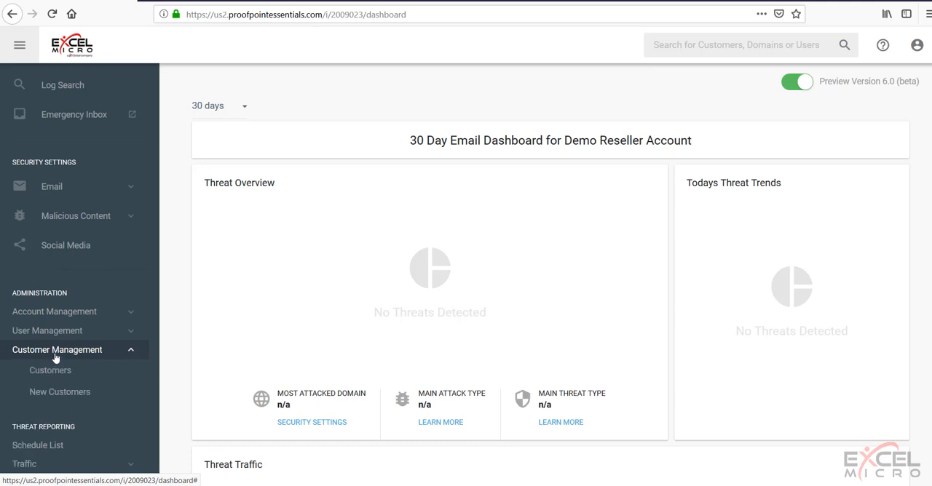
pyautogui.click(62, 393)
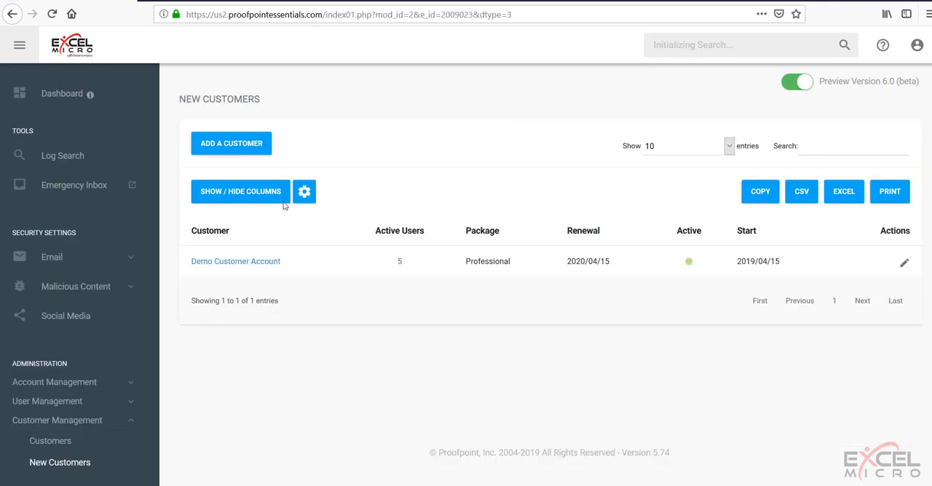
pyautogui.click(230, 143)
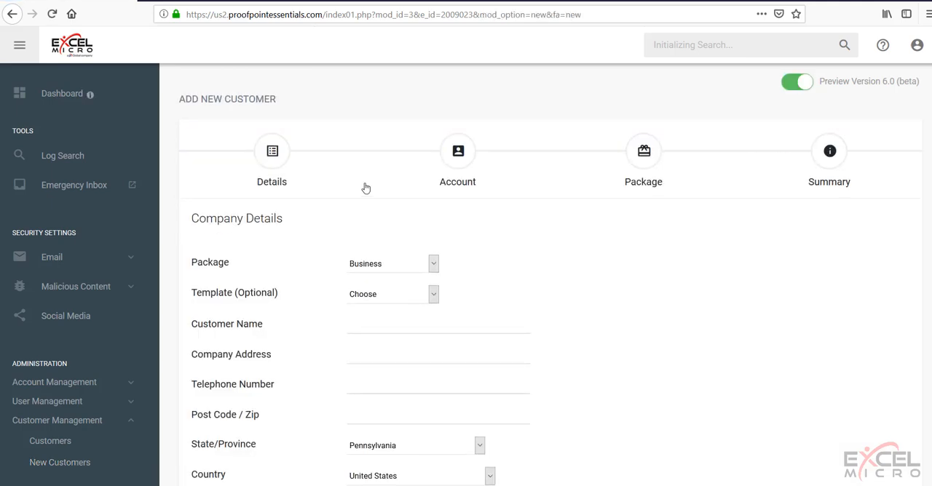
# Step: Set the new customer's package to Advanced and enter "A Good Customer B" as the customer name
pyautogui.click(387, 265)
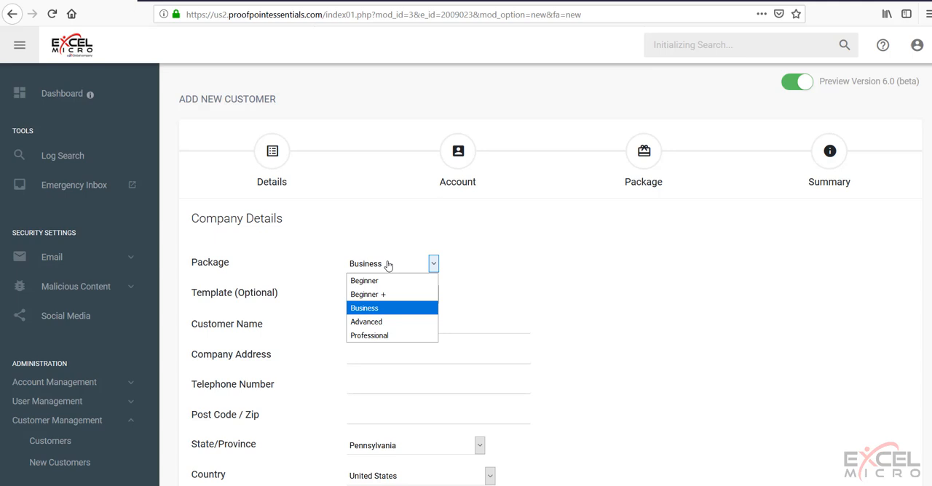
pyautogui.click(372, 326)
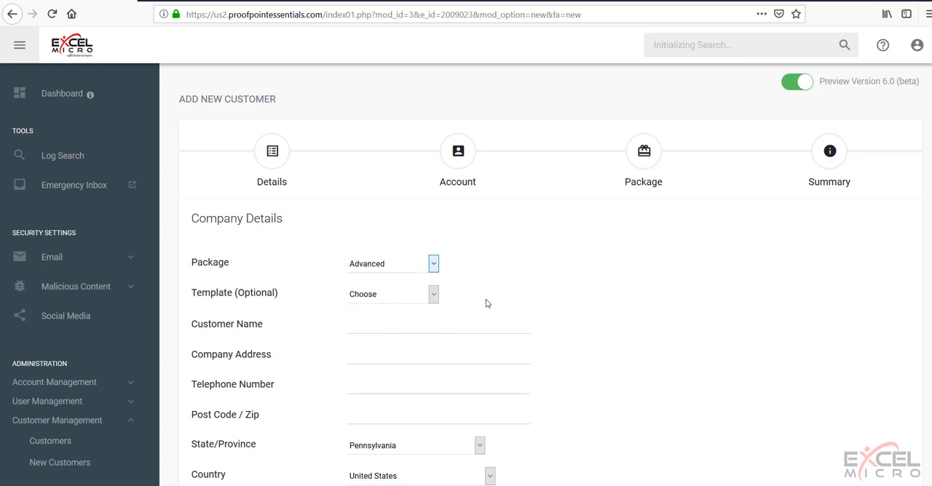
pyautogui.scroll(-2, 502, 291)
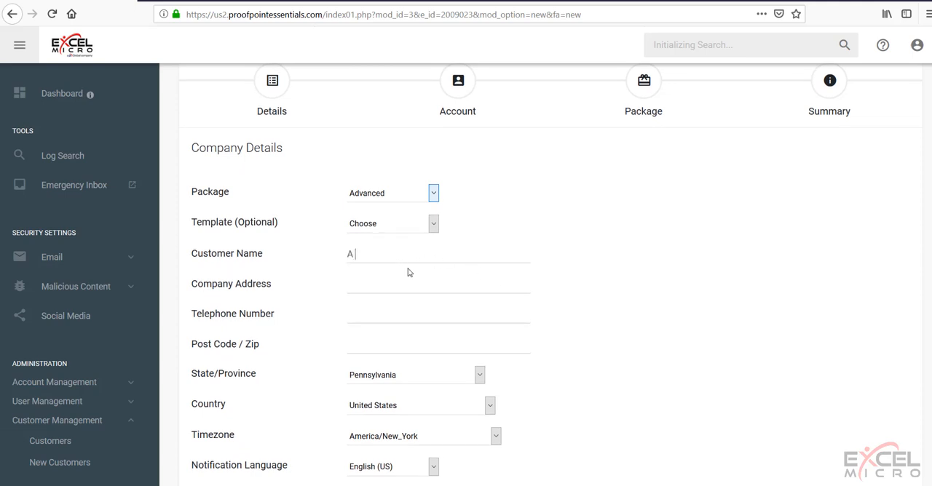
pyautogui.write('Good Customer B')
# Step: Fill in the new customer's company street address
pyautogui.click(376, 283)
pyautogui.write('123')
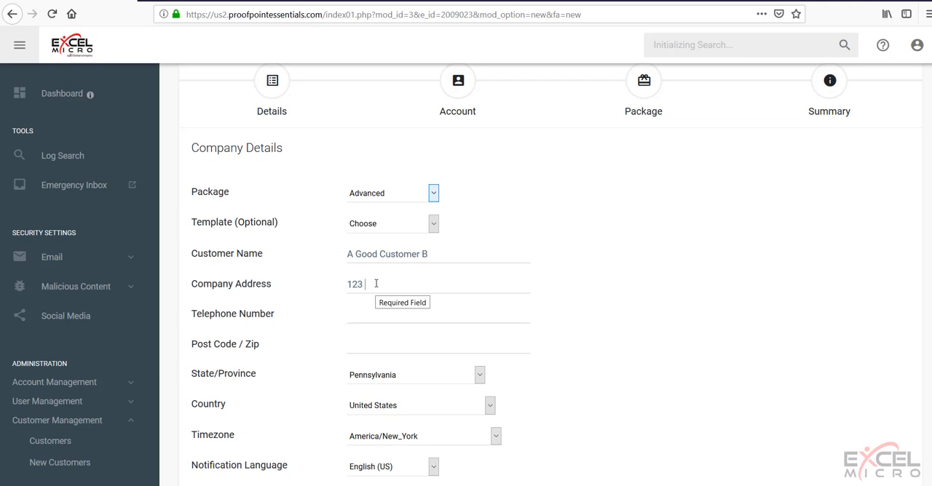
pyautogui.write(' Any Street')
# Step: Enter the company's telephone number and postal code in the customer details
pyautogui.click(364, 315)
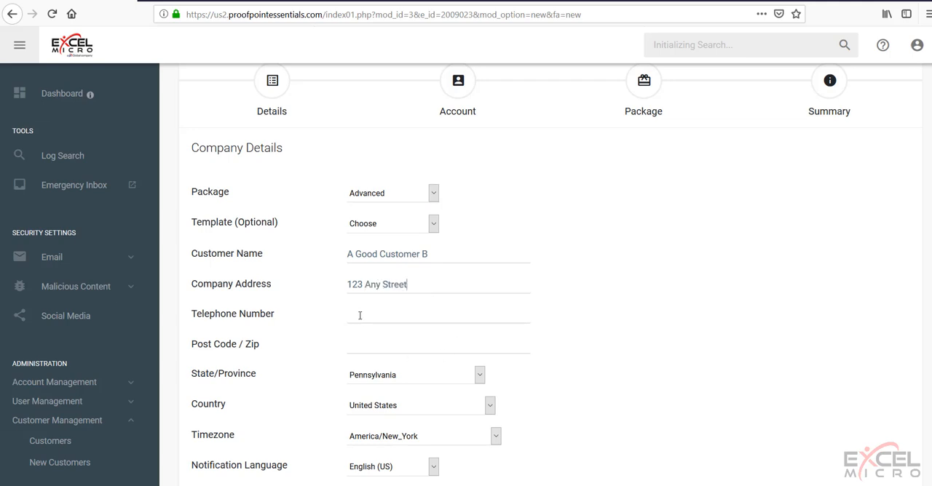
pyautogui.click(368, 345)
pyautogui.write('19029')
pyautogui.scroll(-1, 503, 337)
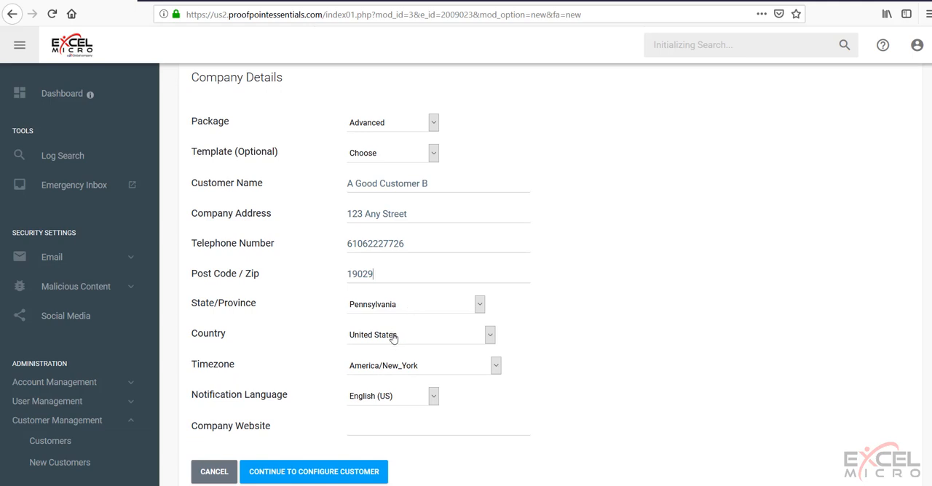
pyautogui.scroll(-1, 446, 331)
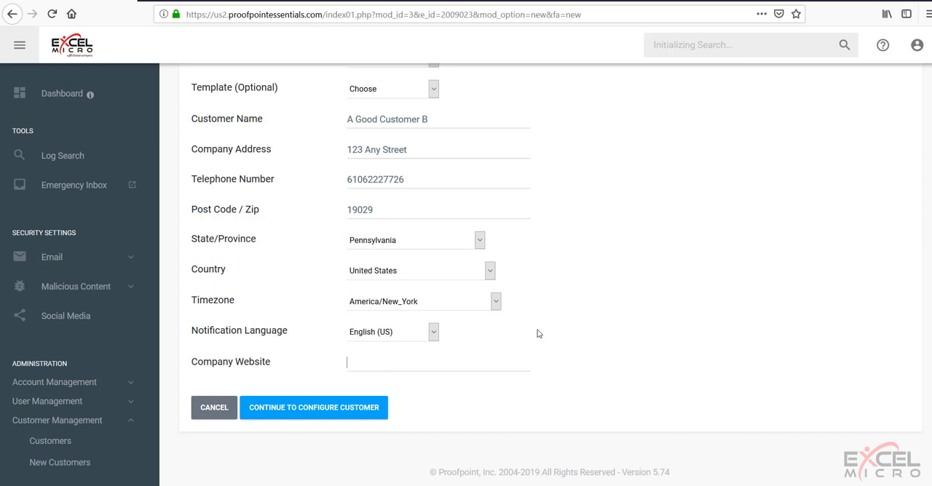
pyautogui.write('www.agoodcustomer')
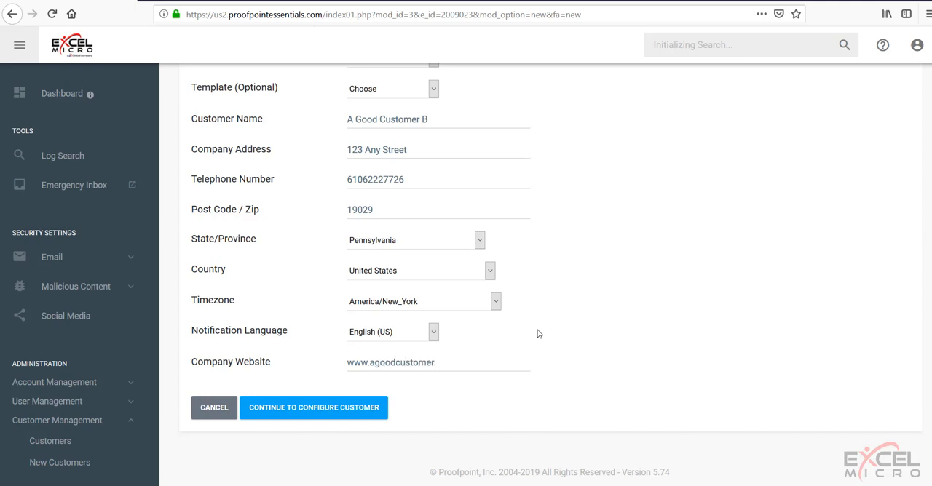
pyautogui.write('b.com')
# Step: Copy agoodcustomerb.com from the company website, continue to the account configuration, and paste it as the primary domain name
pyautogui.moveTo(465, 362); pyautogui.dragTo(370, 374)
pyautogui.rightClick(386, 368)
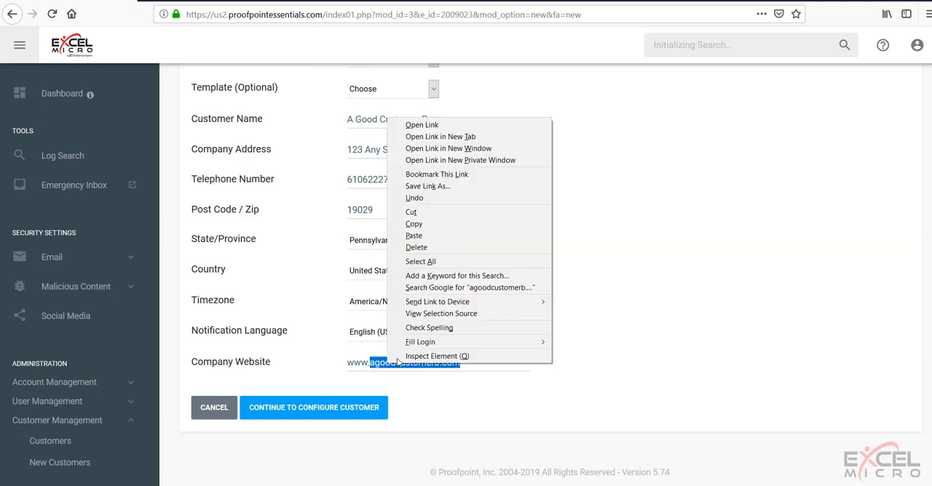
pyautogui.click(429, 227)
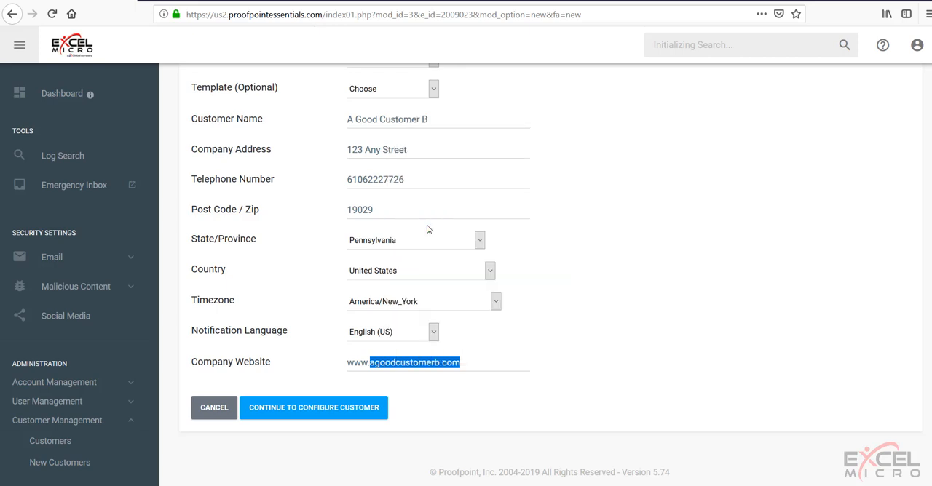
pyautogui.click(308, 414)
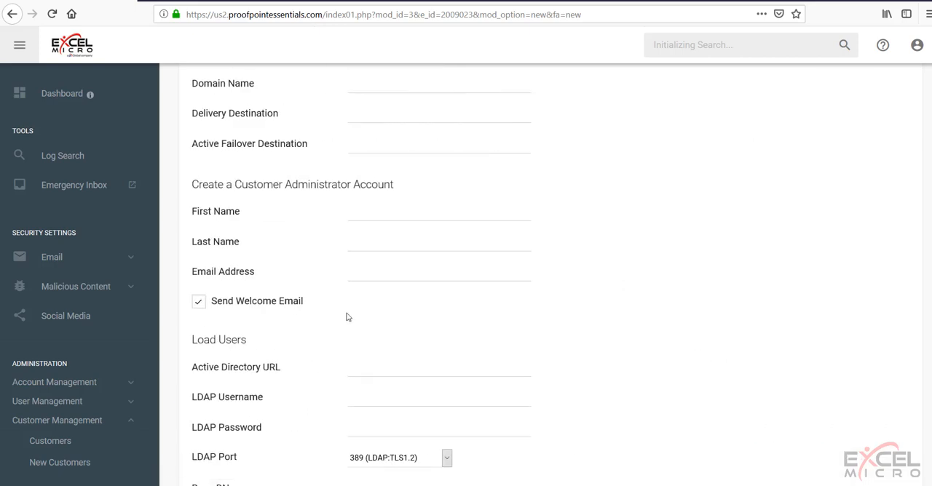
pyautogui.rightClick(361, 154)
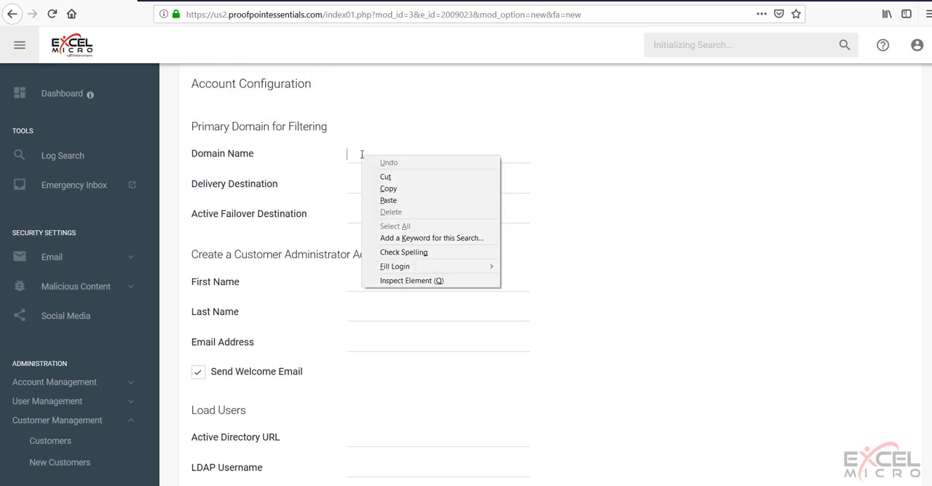
pyautogui.click(393, 203)
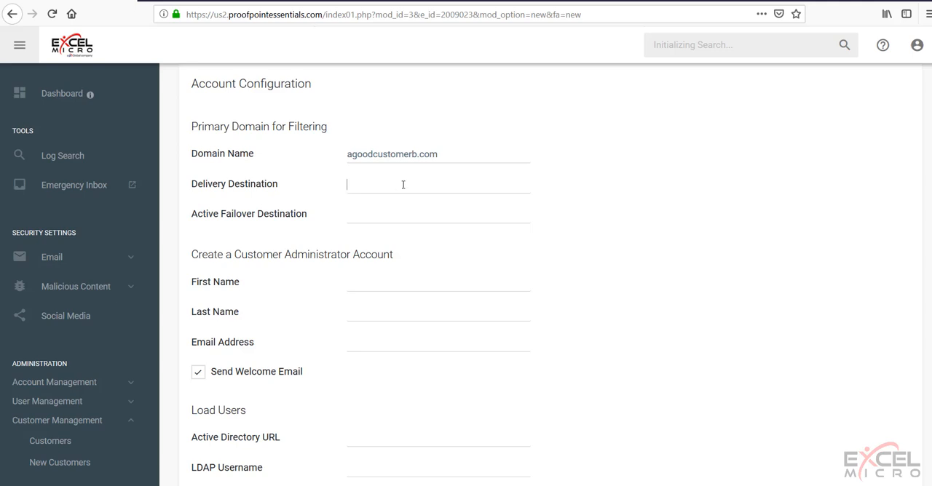
# Step: Set the domain's delivery destination to mail.agoodcustomerb.com
pyautogui.write('mail.')
pyautogui.hotkey('ctrl', 'v')
# Step: Enter "admin" as both the first and last name of the customer administrator account
pyautogui.scroll(-2, 488, 215)
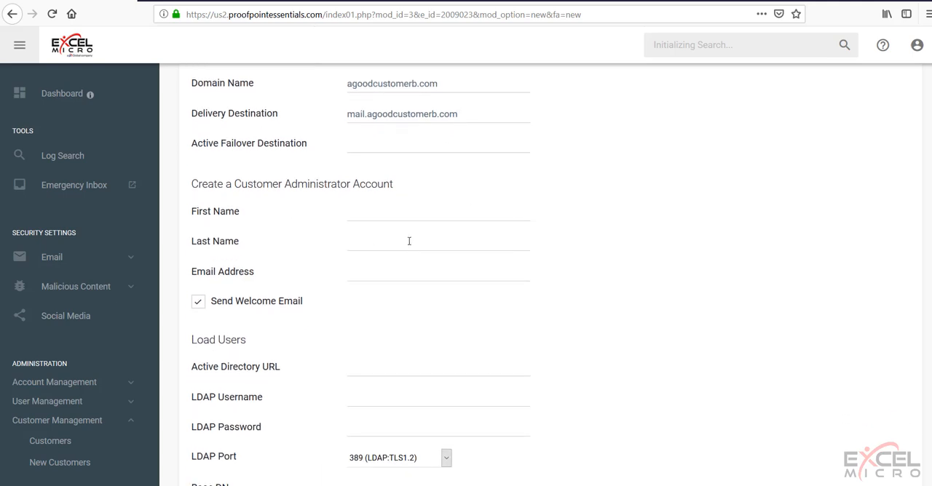
pyautogui.click(417, 215)
pyautogui.write('admi')
pyautogui.press('Tab')
pyautogui.write('amdin')
pyautogui.press('BackSpace')
pyautogui.press('BackSpace')
pyautogui.press('BackSpace')
pyautogui.press('BackSpace')
pyautogui.write('dmin')
pyautogui.click(391, 282)
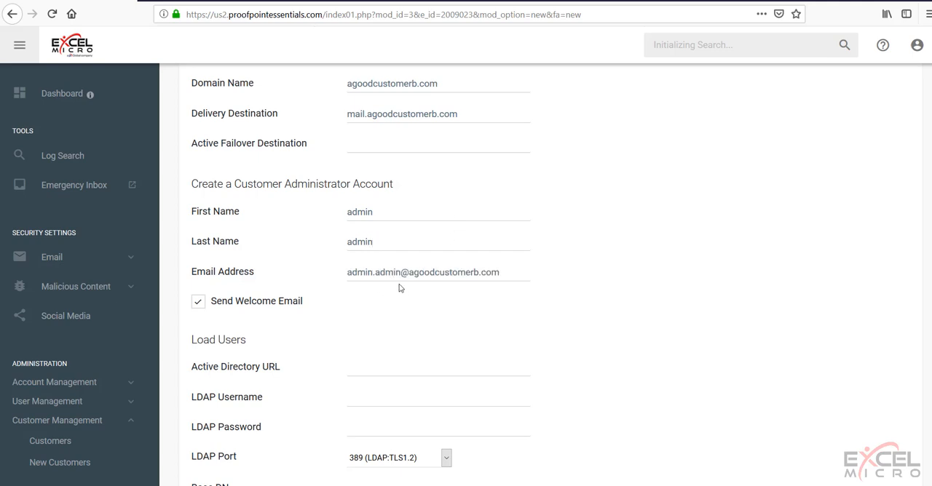
# Step: Remove the repeated "admin" from the administrator's e-mail address and turn off Send Welcome Email
pyautogui.click(401, 273)
pyautogui.press('BackSpace')
pyautogui.press('BackSpace')
pyautogui.press('BackSpace')
pyautogui.press('BackSpace')
pyautogui.press('BackSpace')
pyautogui.press('BackSpace')
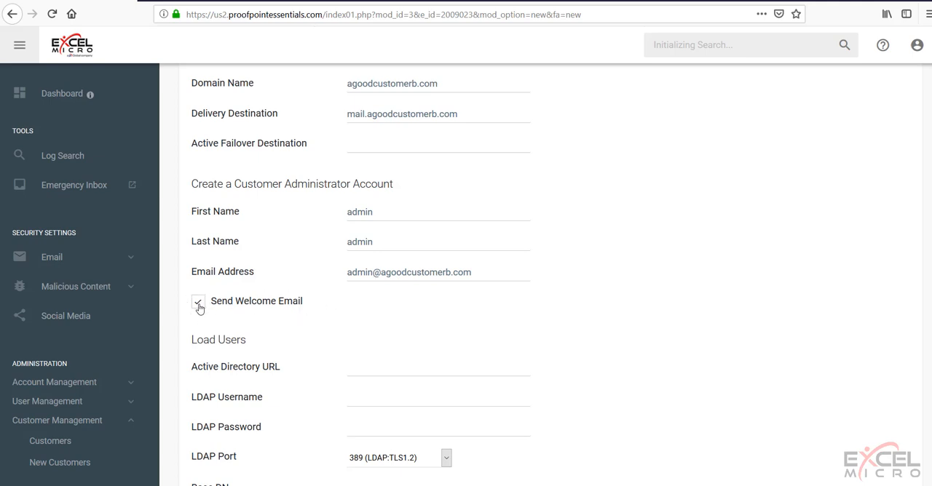
# Step: Continue without directory or sending IP details, set the number of licensed users to 50, and proceed to the summary
pyautogui.scroll(-4, 334, 316)
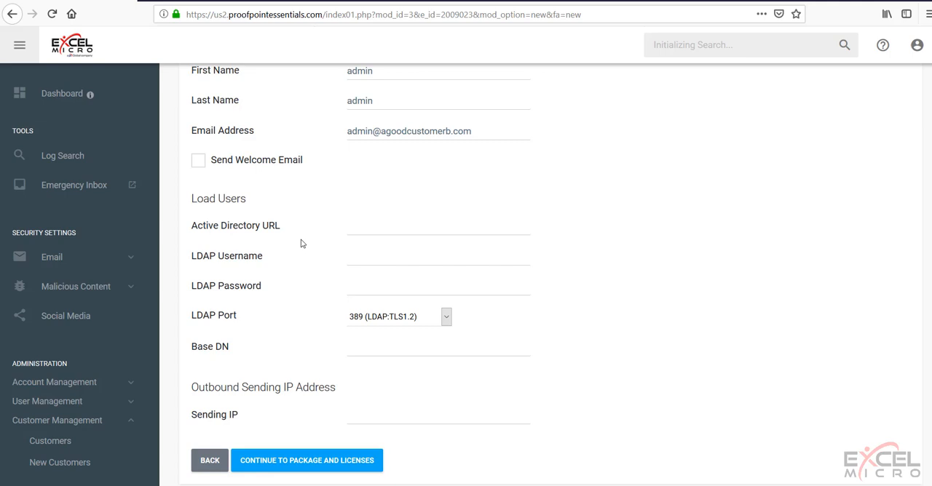
pyautogui.scroll(-2, 305, 244)
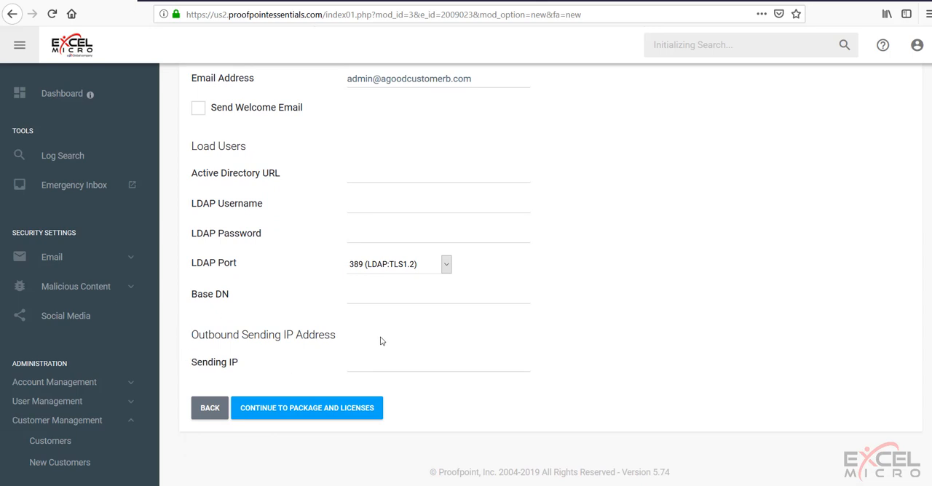
pyautogui.click(298, 408)
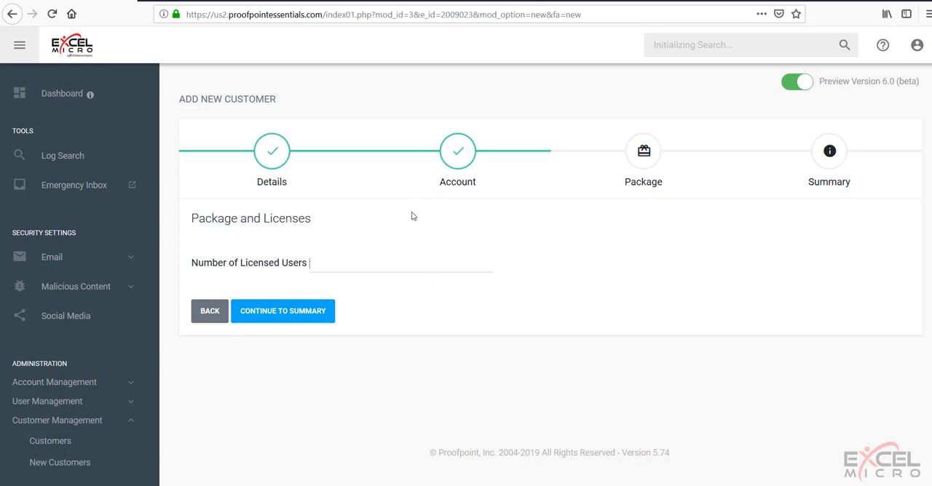
pyautogui.write('50')
pyautogui.click(298, 321)
# Step: Review the customer summary, agree to the EULA, and place the order
pyautogui.scroll(-2, 550, 304)
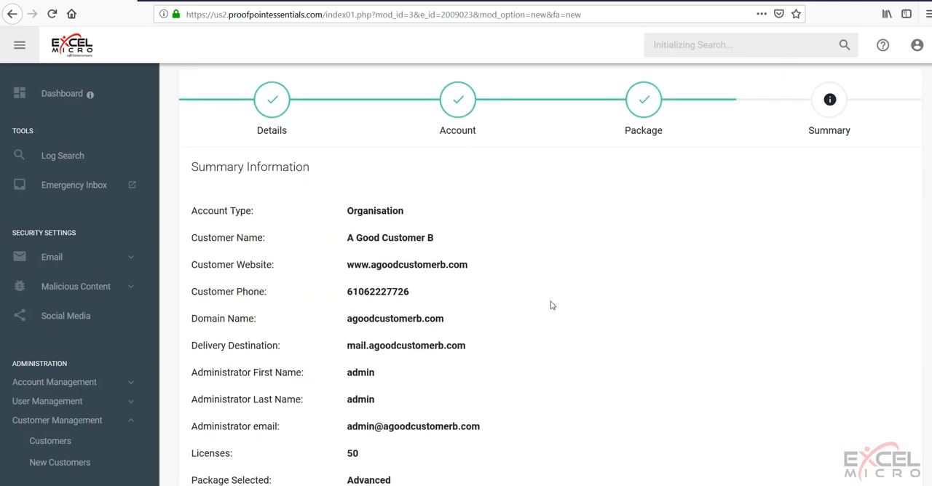
pyautogui.scroll(-2, 551, 302)
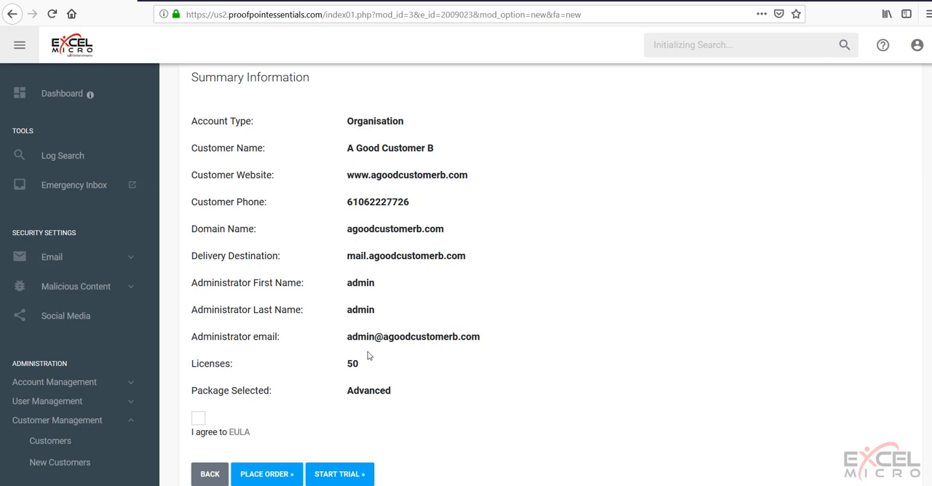
pyautogui.scroll(-2, 368, 355)
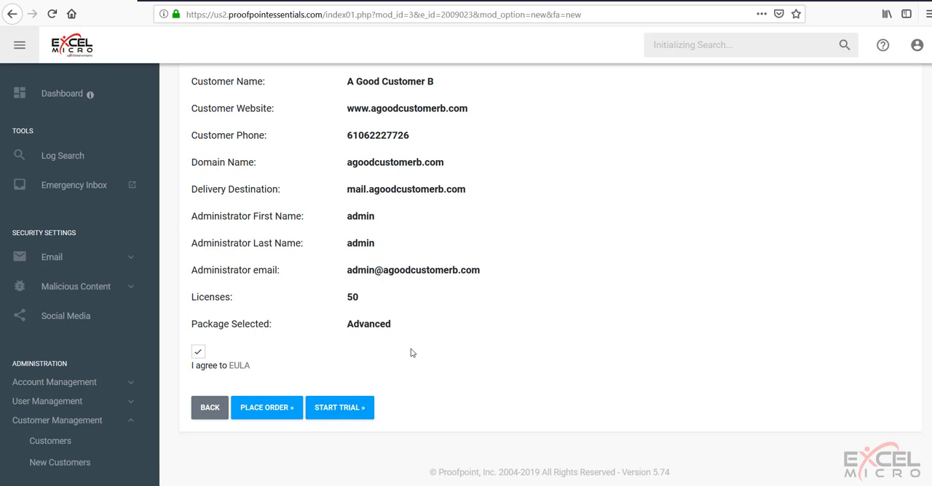
pyautogui.click(281, 412)
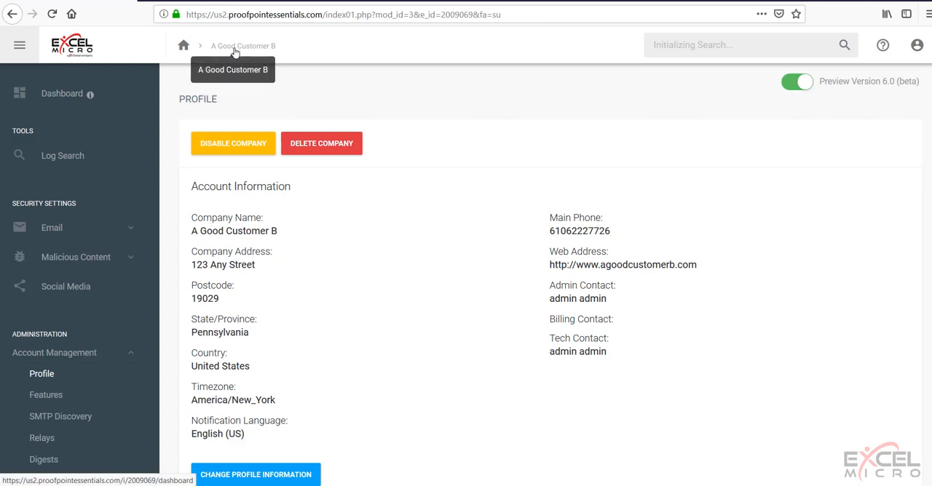
# Step: Look through A Good Customer B's account, activation, feature and license information, and open the customer's dashboard
pyautogui.scroll(-1, 377, 241)
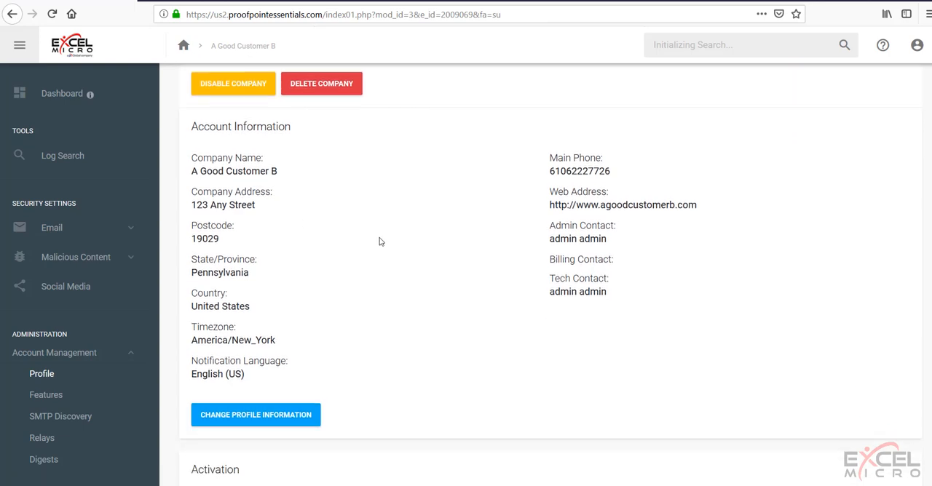
pyautogui.scroll(-3, 393, 237)
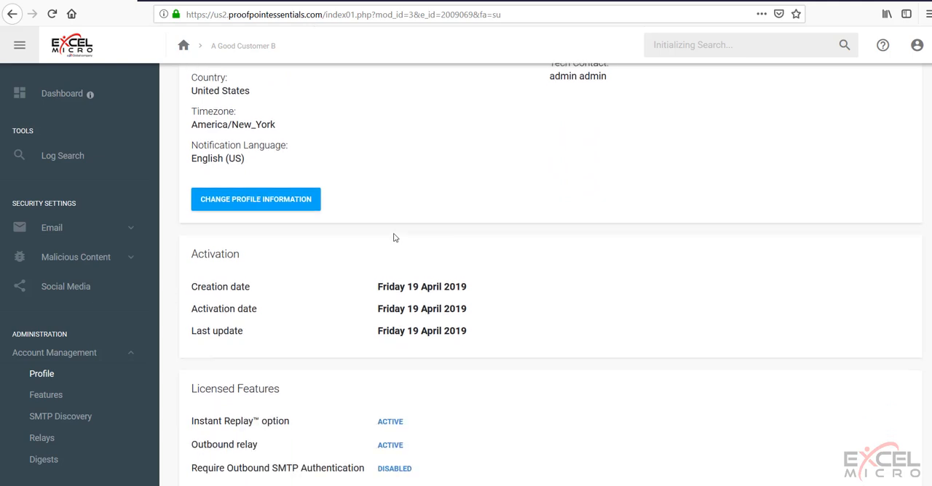
pyautogui.scroll(-3, 393, 237)
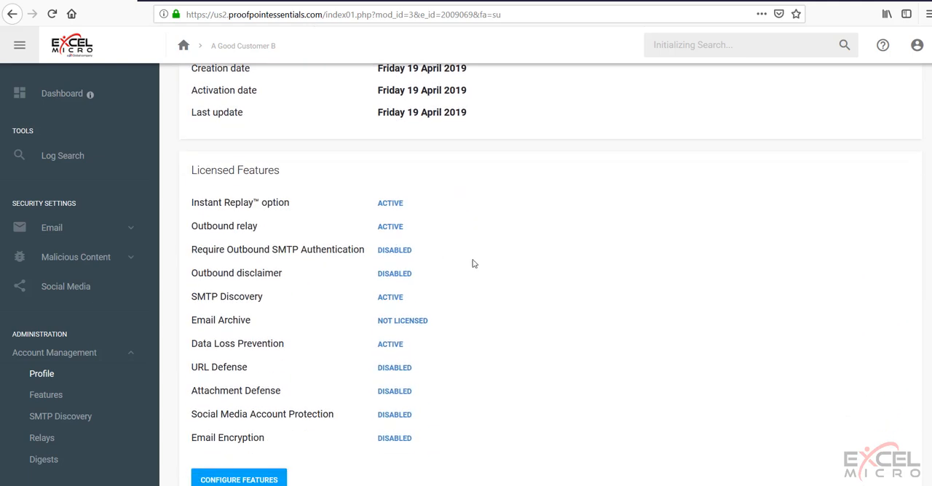
pyautogui.scroll(-6, 473, 264)
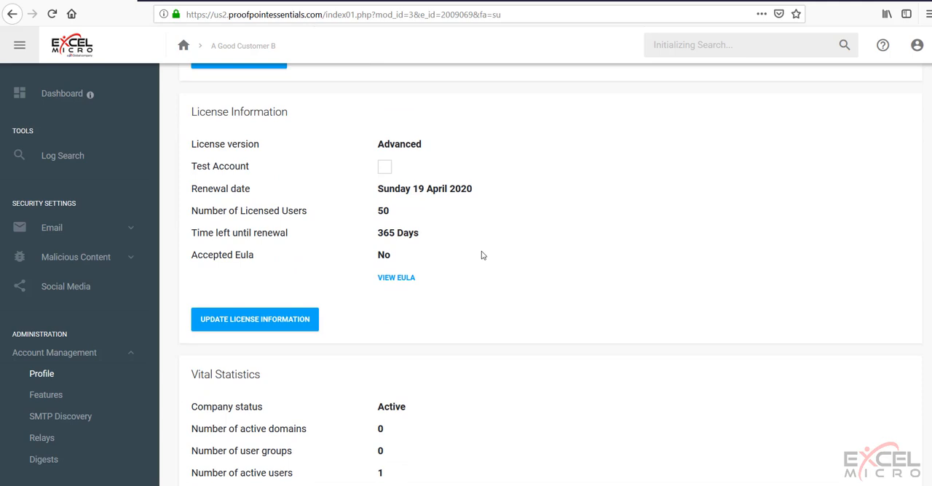
pyautogui.scroll(10, 481, 255)
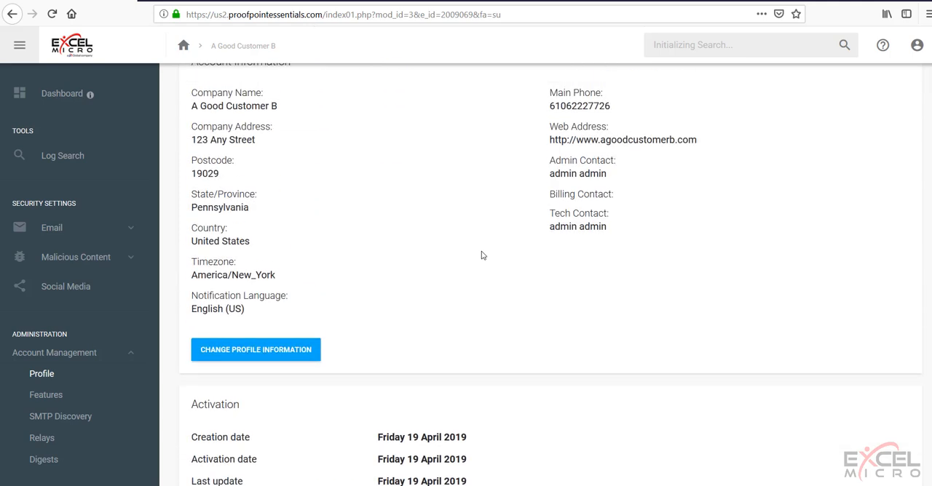
pyautogui.scroll(2, 481, 255)
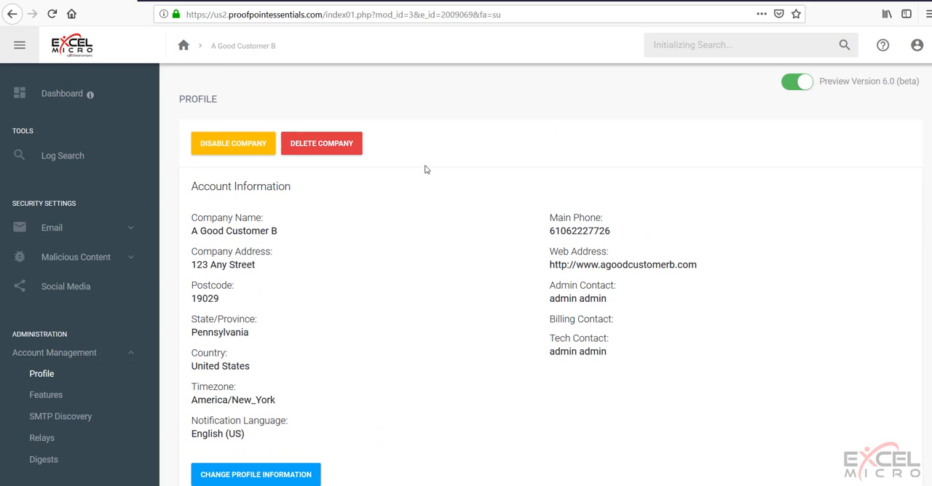
pyautogui.click(61, 99)
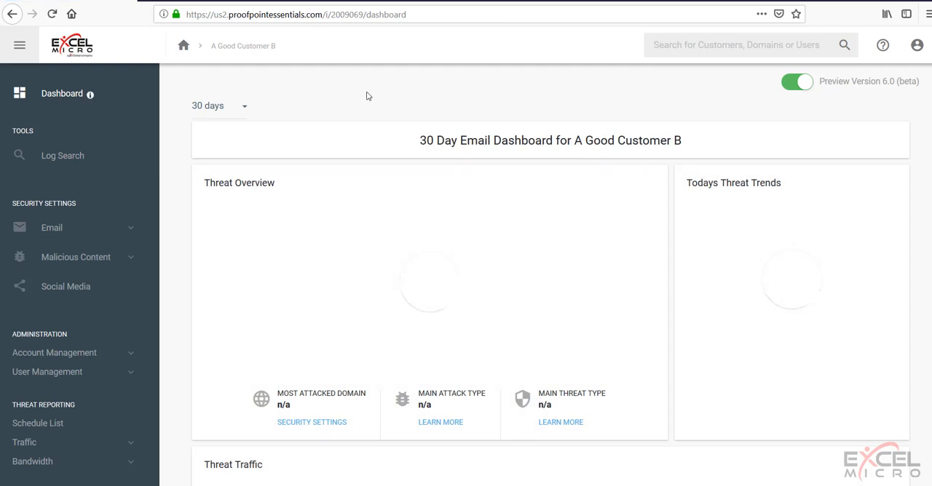